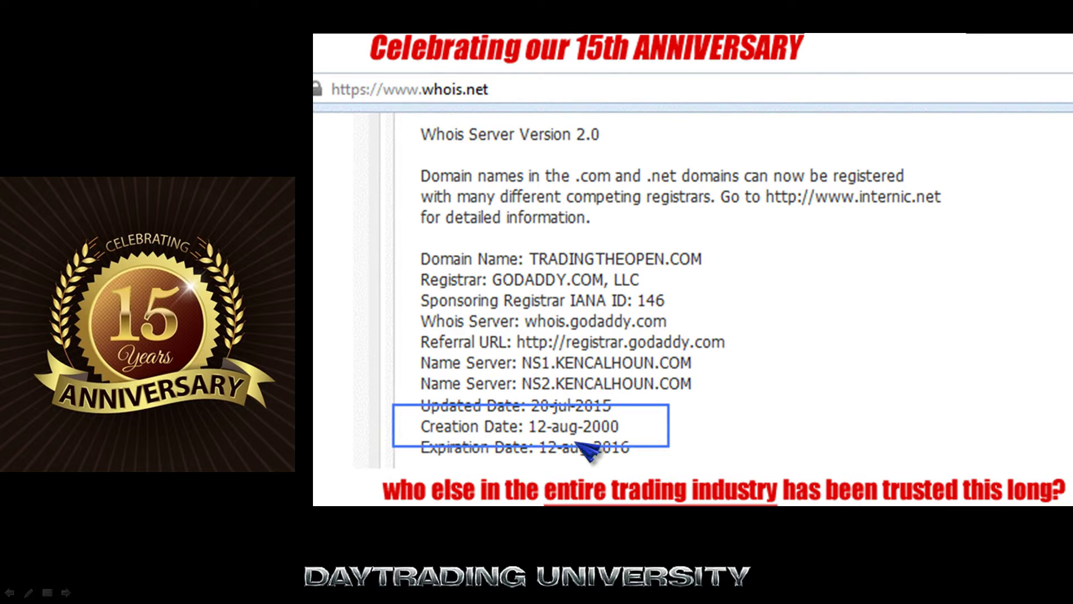
Advance the slideshow past the 15th-anniversary whois slide to the eSignal workstation.
{"action": "left_click", "coordinate": [577, 444]}
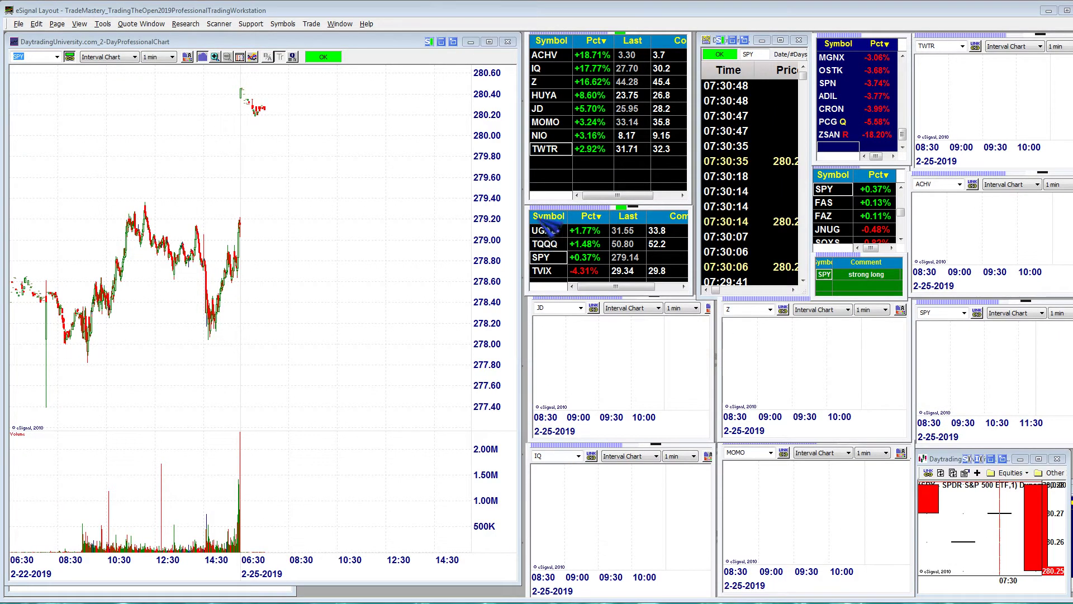
Step the linked chart through IQ and Z, ending on HUYA's gap up near 26.
{"action": "left_click", "coordinate": [541, 72]}
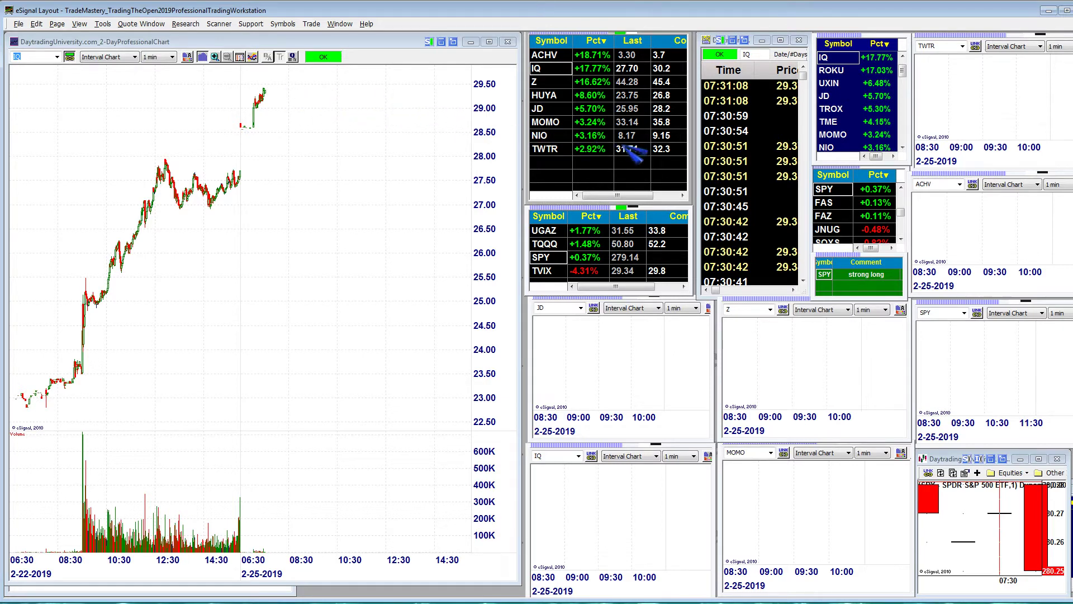
{"action": "left_click", "coordinate": [548, 84]}
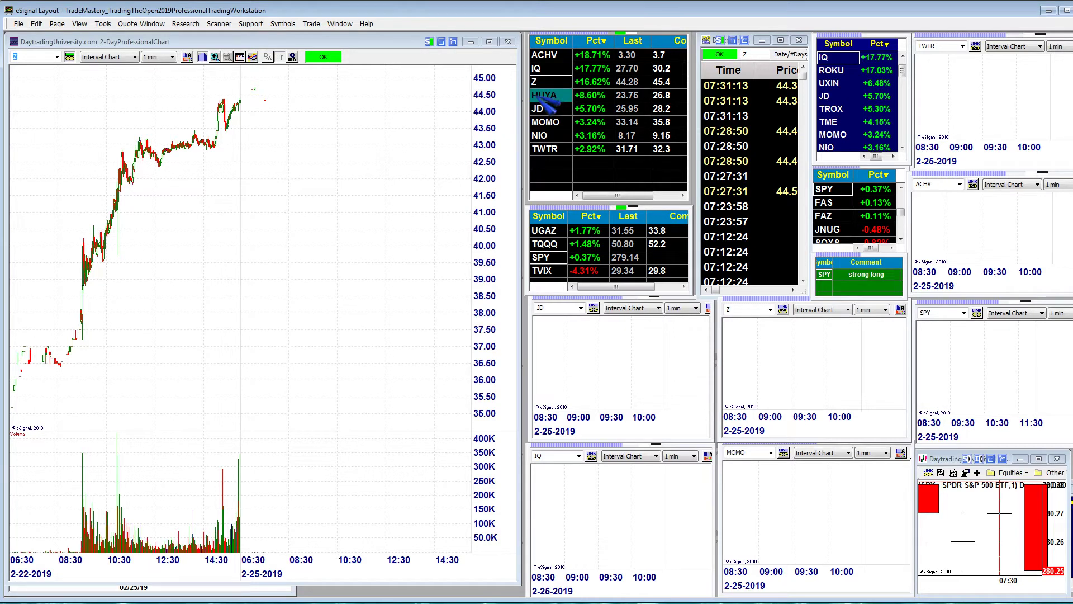
{"action": "left_click", "coordinate": [539, 99]}
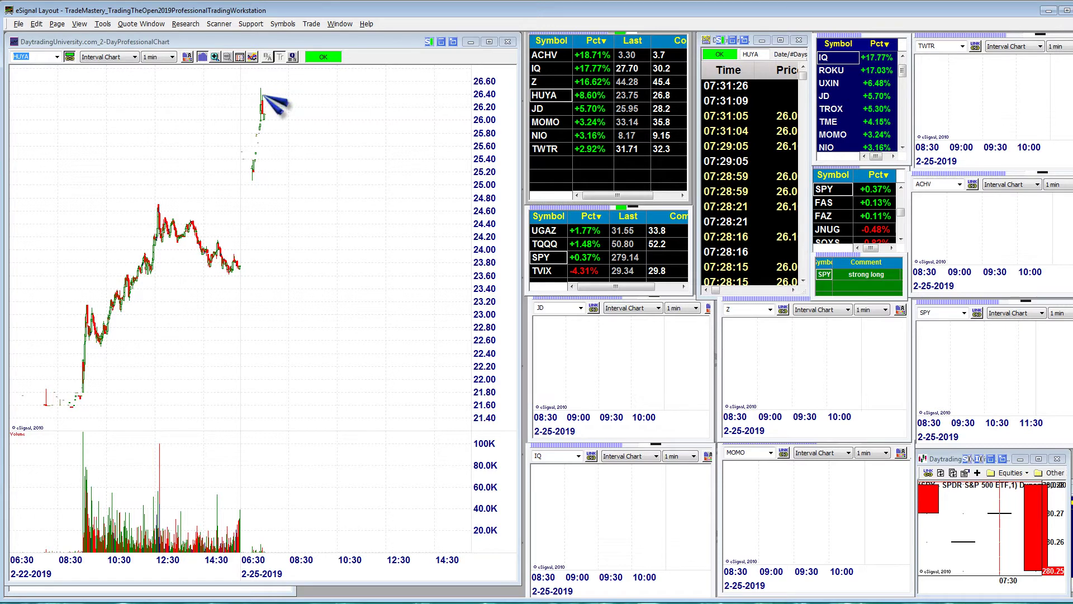
On HUYA, draw a drop projection from the peak to 24.80 and a line extending from the 12:30 high.
{"action": "right_click", "coordinate": [275, 163]}
{"action": "left_click", "coordinate": [283, 168]}
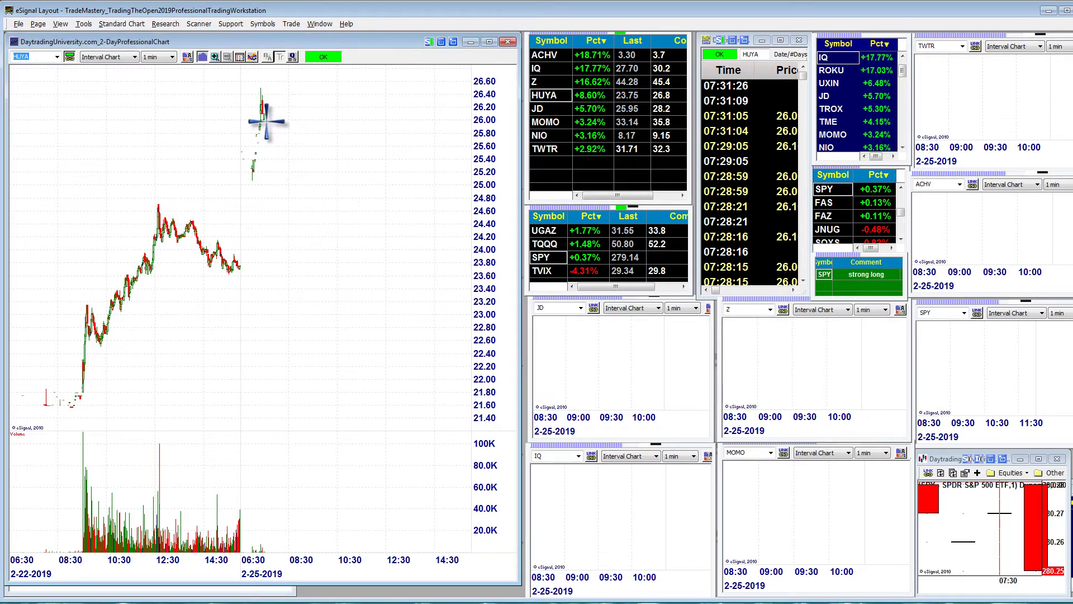
{"action": "left_click_drag", "start_coordinate": [264, 118], "coordinate": [279, 198]}
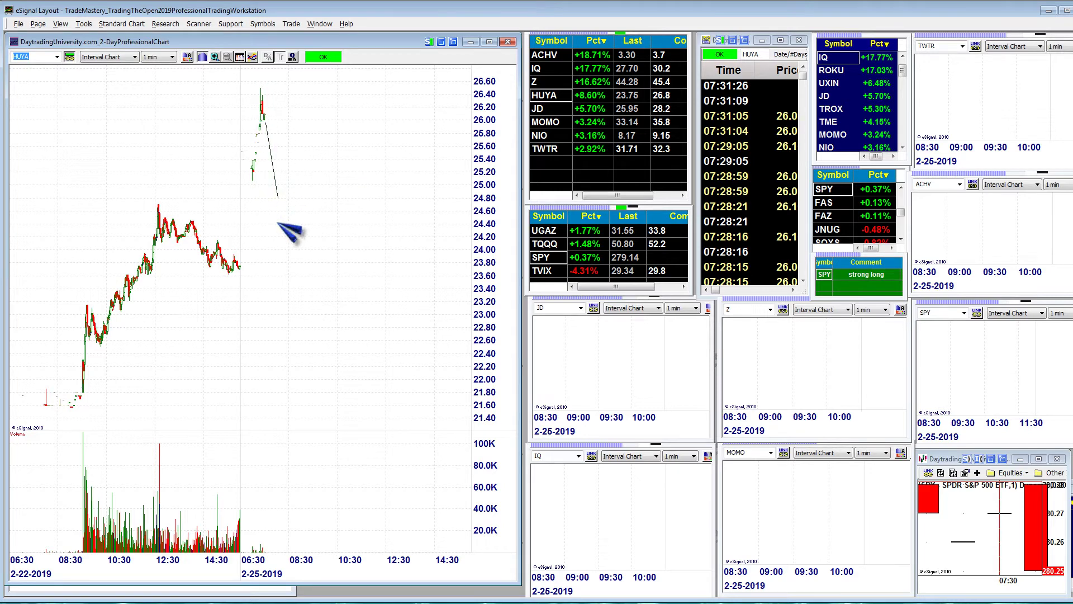
{"action": "right_click", "coordinate": [278, 222]}
{"action": "left_click", "coordinate": [285, 228]}
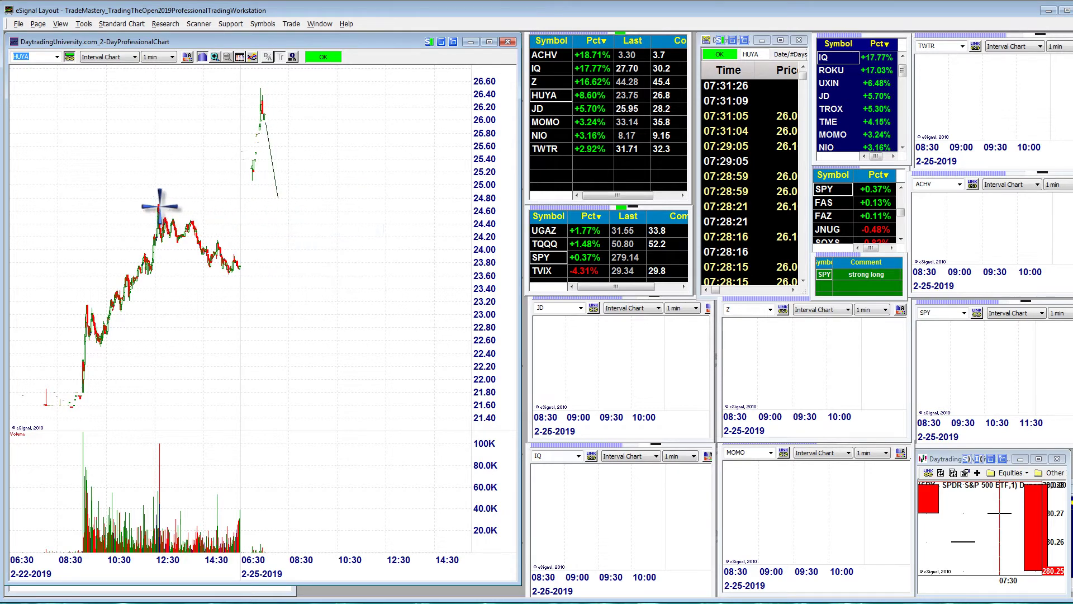
{"action": "left_click_drag", "start_coordinate": [158, 206], "coordinate": [342, 199]}
{"action": "right_click", "coordinate": [330, 230]}
{"action": "left_click", "coordinate": [353, 246]}
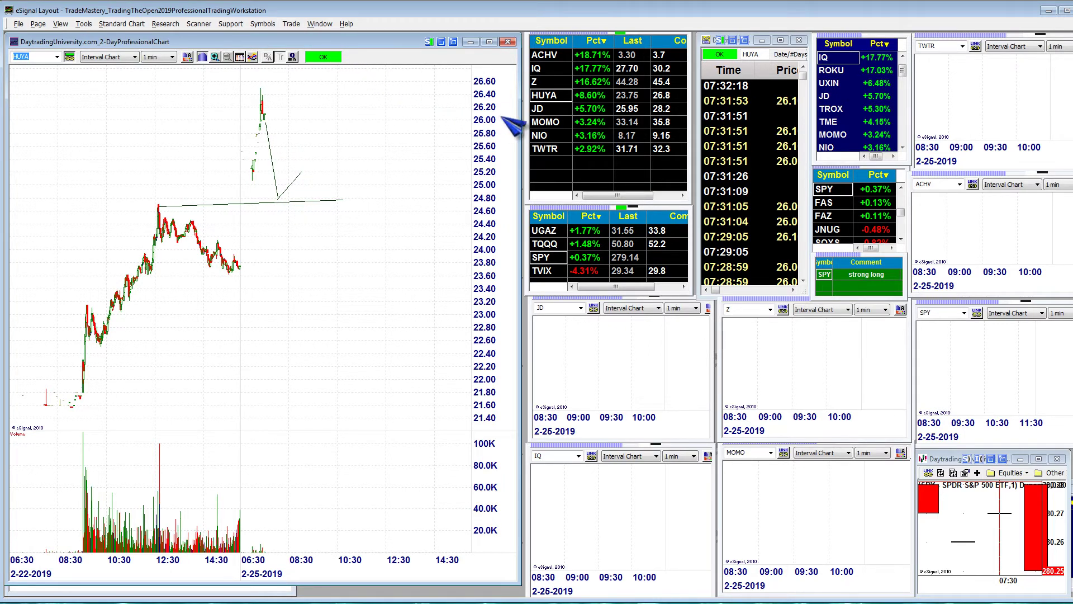
Load JD and draw a horizontal trendline at 26.00.
{"action": "left_click", "coordinate": [540, 111]}
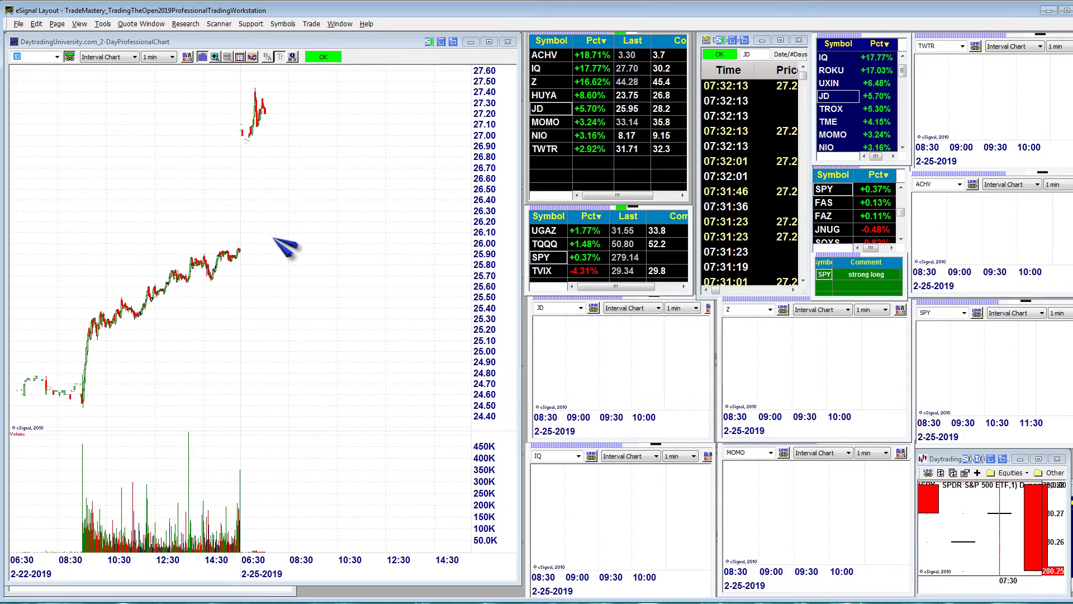
{"action": "right_click", "coordinate": [287, 249]}
{"action": "left_click", "coordinate": [305, 263]}
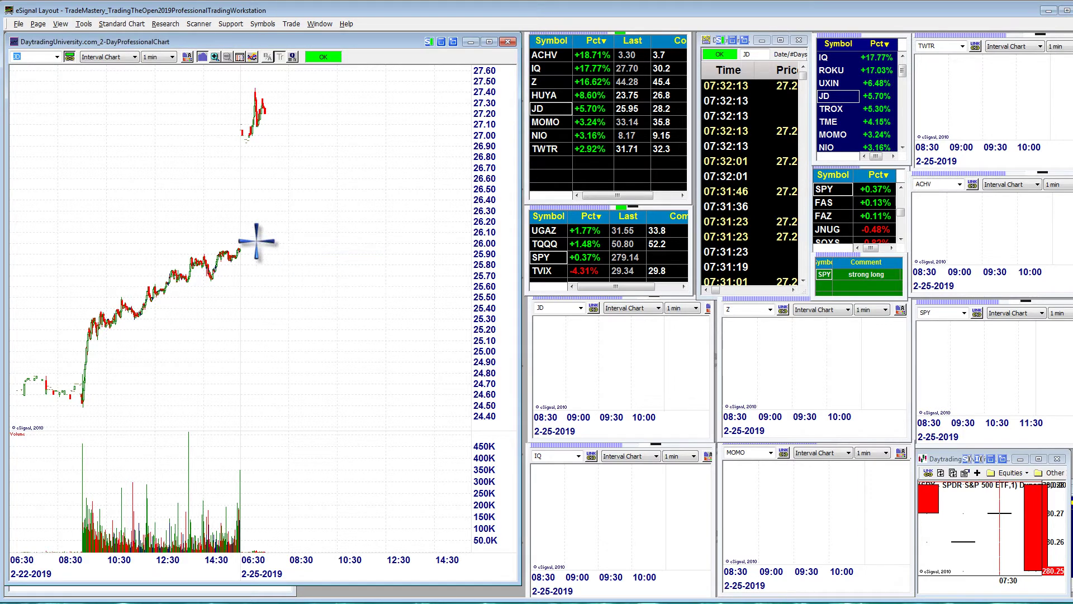
{"action": "left_click_drag", "start_coordinate": [240, 246], "coordinate": [467, 244]}
Project JD's drop from 27.35 to 26.00 and bounce toward 26.60, then load MOMO.
{"action": "right_click", "coordinate": [306, 198]}
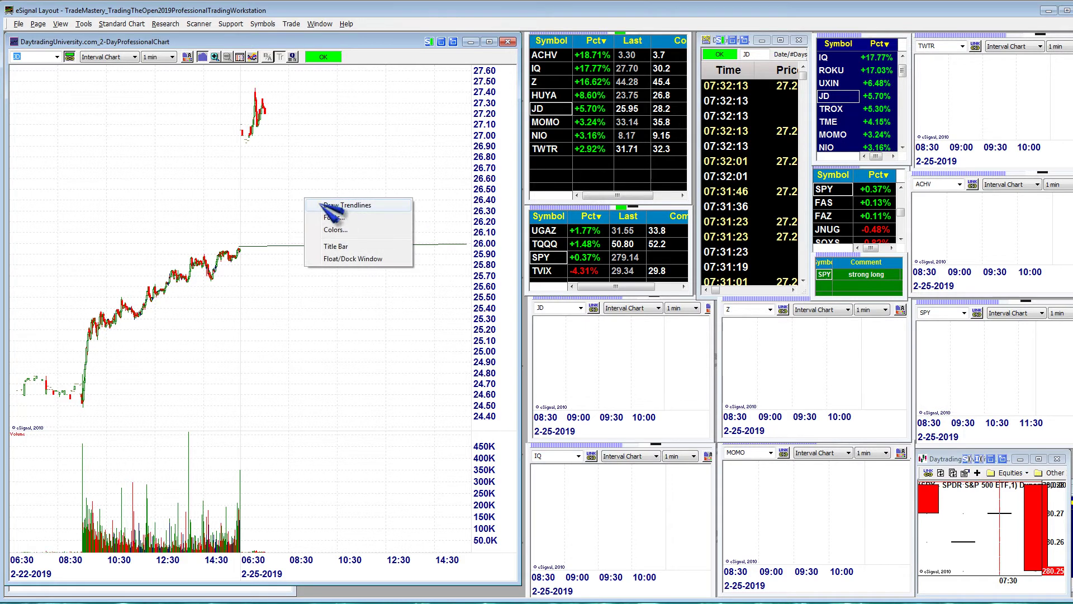
{"action": "left_click", "coordinate": [310, 205]}
{"action": "mouse_move", "coordinate": [264, 109]}
{"action": "left_mouse_down"}
{"action": "mouse_move", "coordinate": [283, 243]}
{"action": "mouse_move", "coordinate": [303, 228]}
{"action": "mouse_move", "coordinate": [276, 175]}
{"action": "mouse_move", "coordinate": [285, 166]}
{"action": "mouse_move", "coordinate": [283, 256]}
{"action": "left_mouse_up"}
{"action": "right_click", "coordinate": [307, 273]}
{"action": "left_click", "coordinate": [316, 280]}
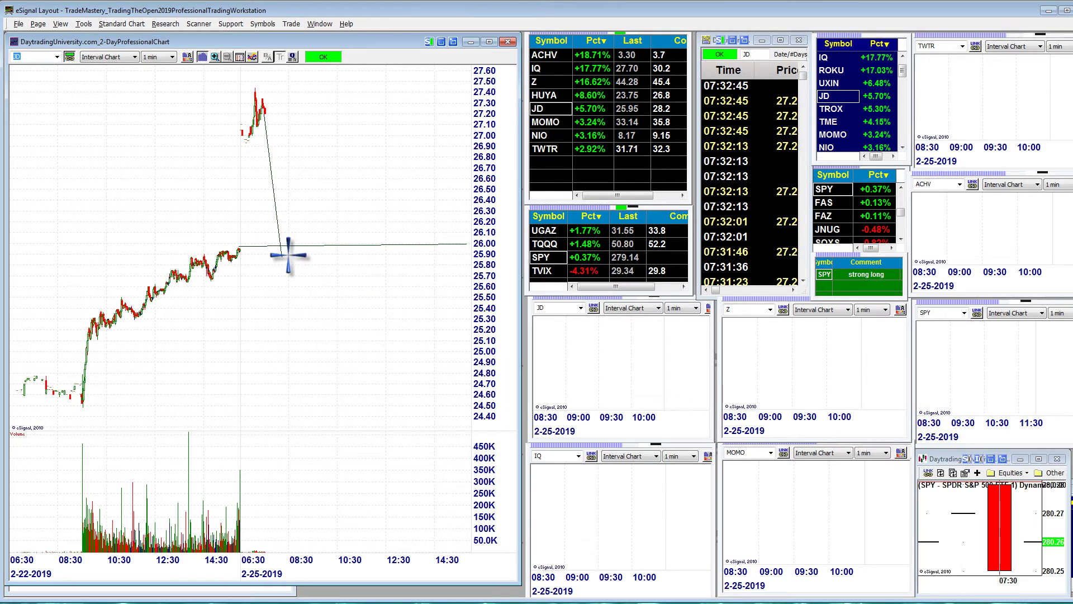
{"action": "left_click_drag", "start_coordinate": [282, 255], "coordinate": [313, 180]}
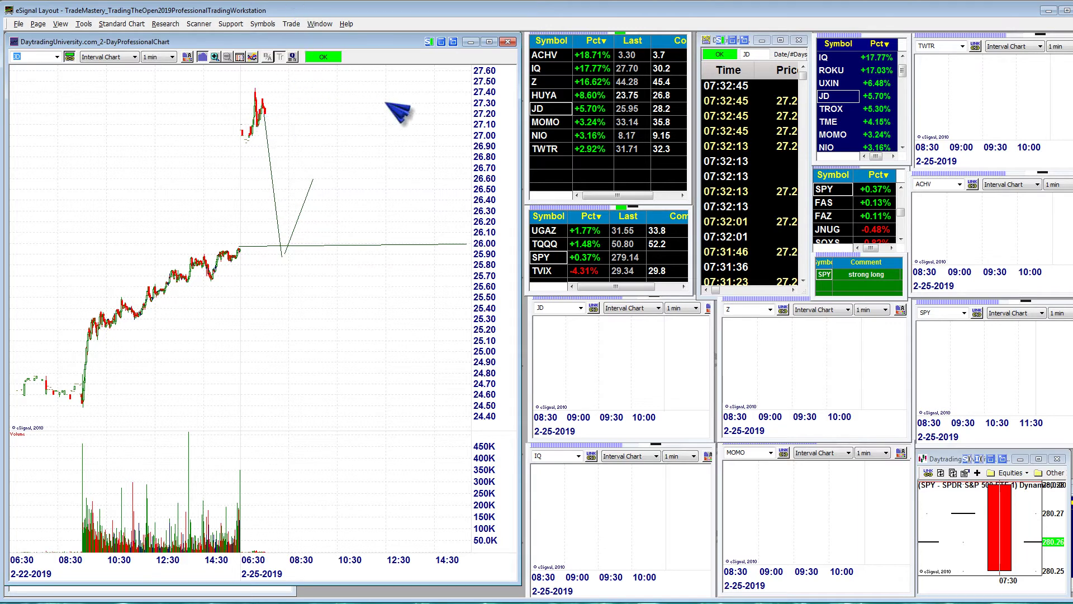
{"action": "left_click", "coordinate": [543, 123]}
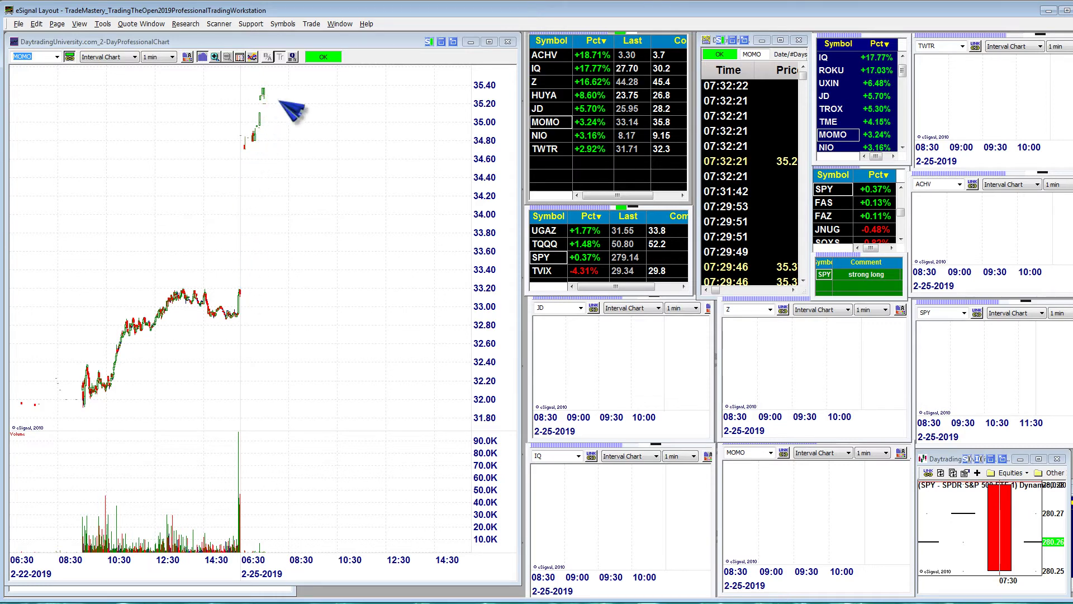
Cycle the chart through NIO and TWTR, ending on ACHV at 3.30.
{"action": "left_click", "coordinate": [541, 137]}
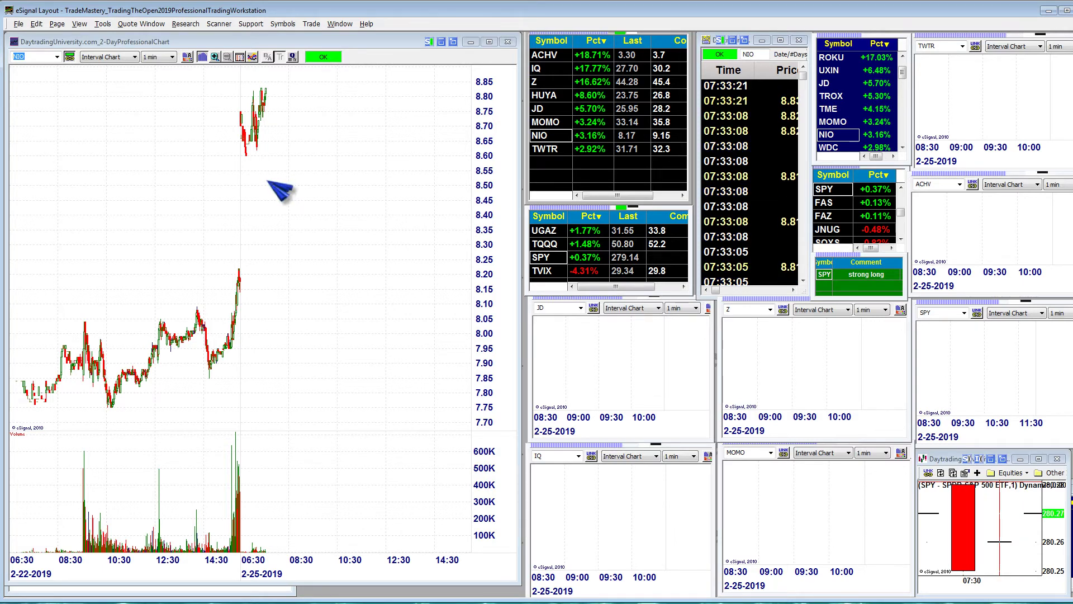
{"action": "left_click", "coordinate": [558, 151]}
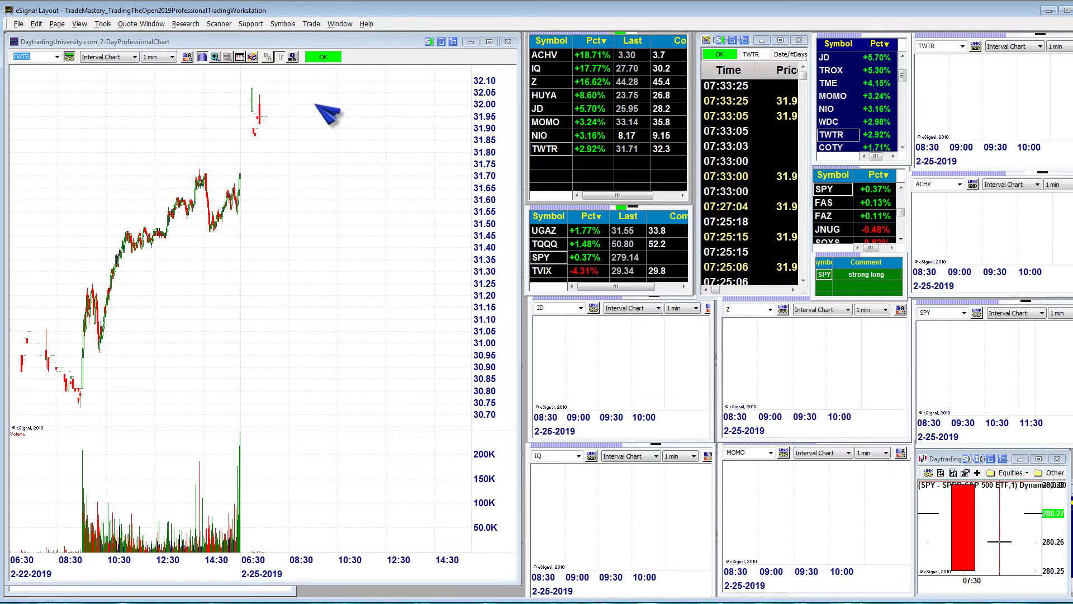
{"action": "left_click", "coordinate": [556, 63]}
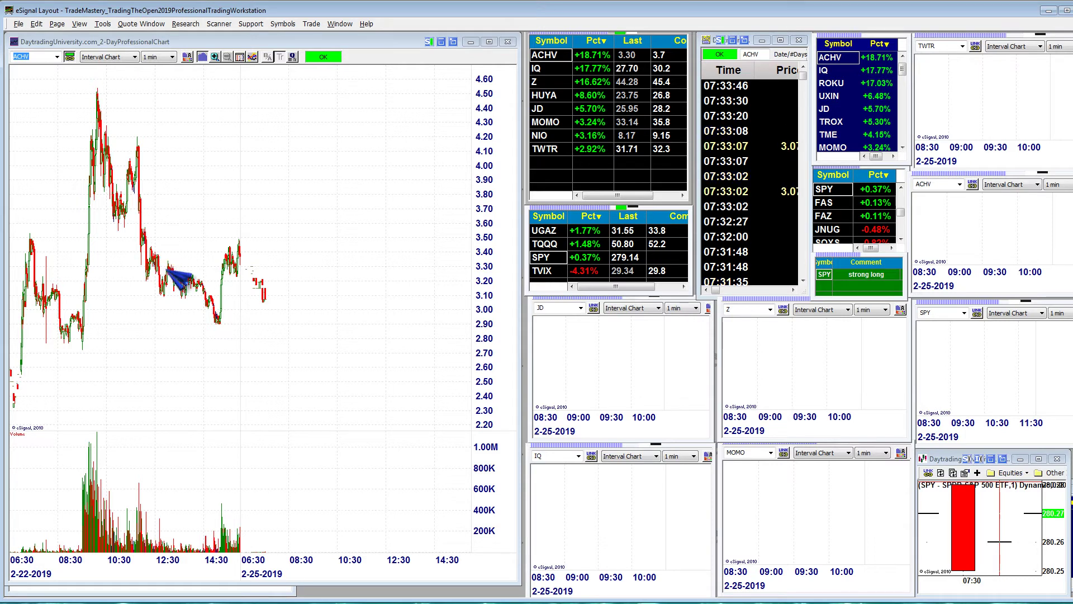
Draw ACHV trendlines: a rise from 3.25 toward 4.60, support under the lows, a drop toward 2.20.
{"action": "right_click", "coordinate": [274, 261]}
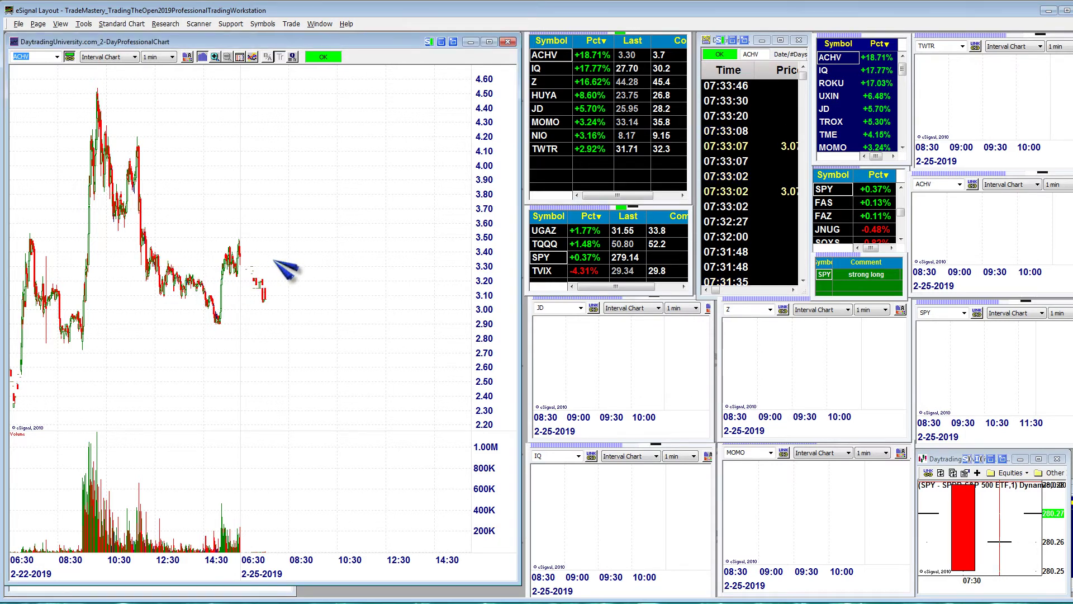
{"action": "left_click", "coordinate": [275, 263]}
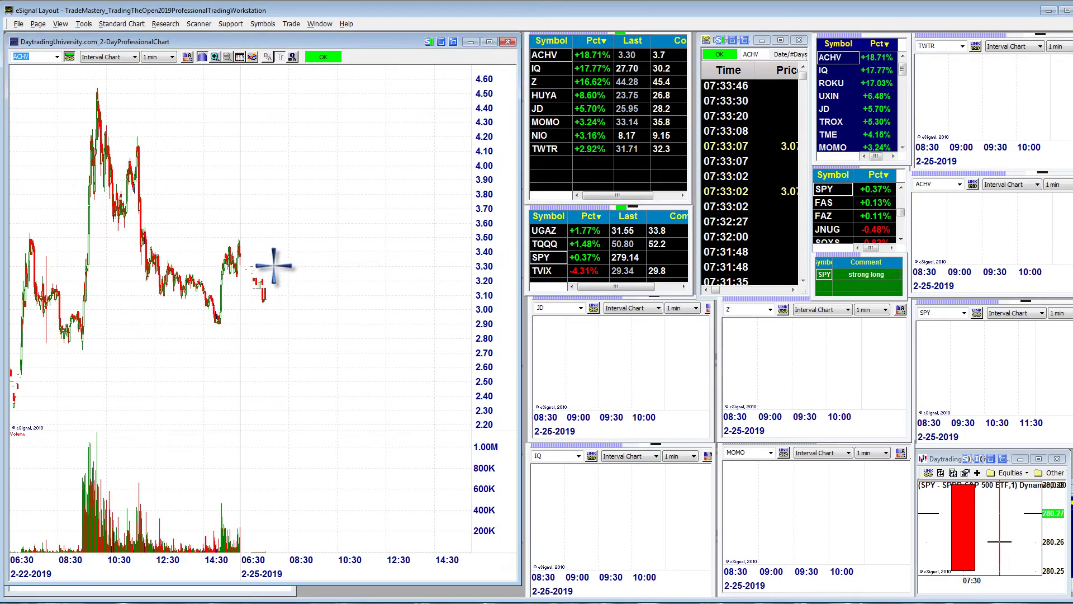
{"action": "left_click_drag", "start_coordinate": [273, 265], "coordinate": [302, 82]}
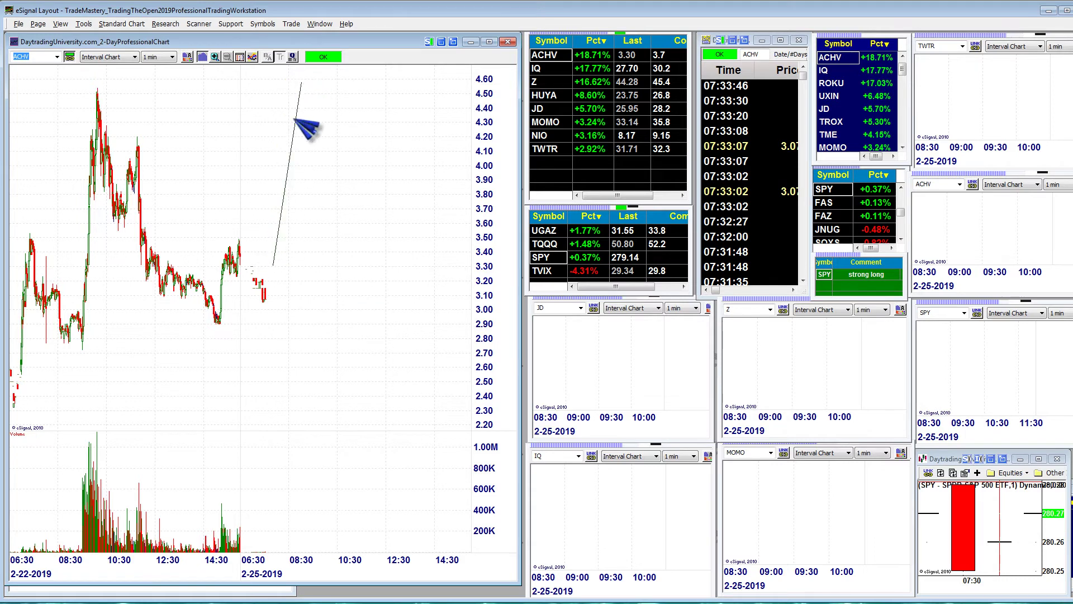
{"action": "right_click", "coordinate": [246, 348]}
{"action": "left_click", "coordinate": [254, 354]}
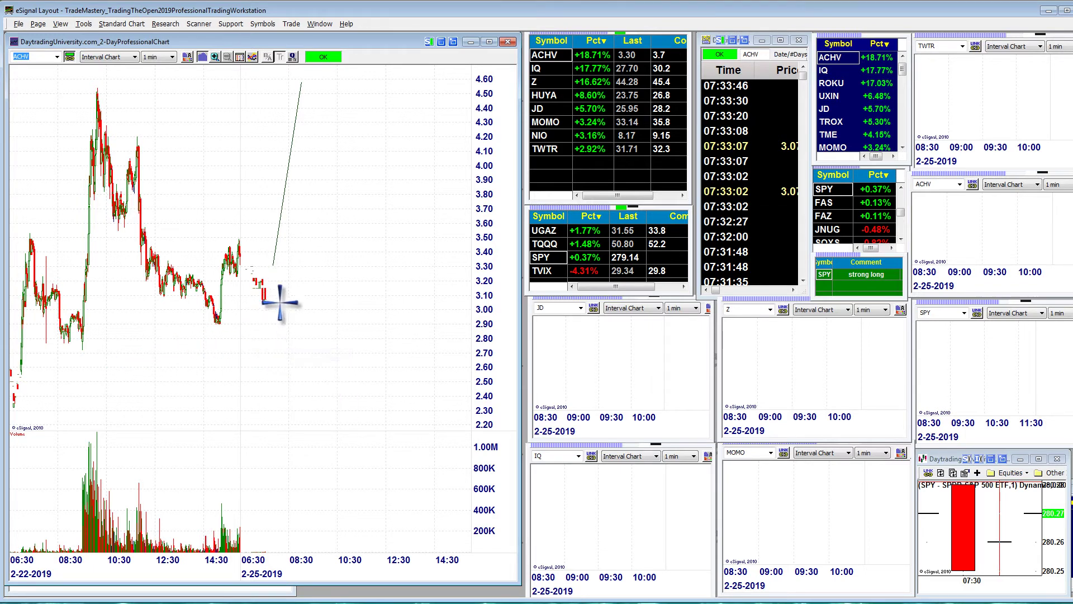
{"action": "left_click_drag", "start_coordinate": [376, 274], "coordinate": [19, 366]}
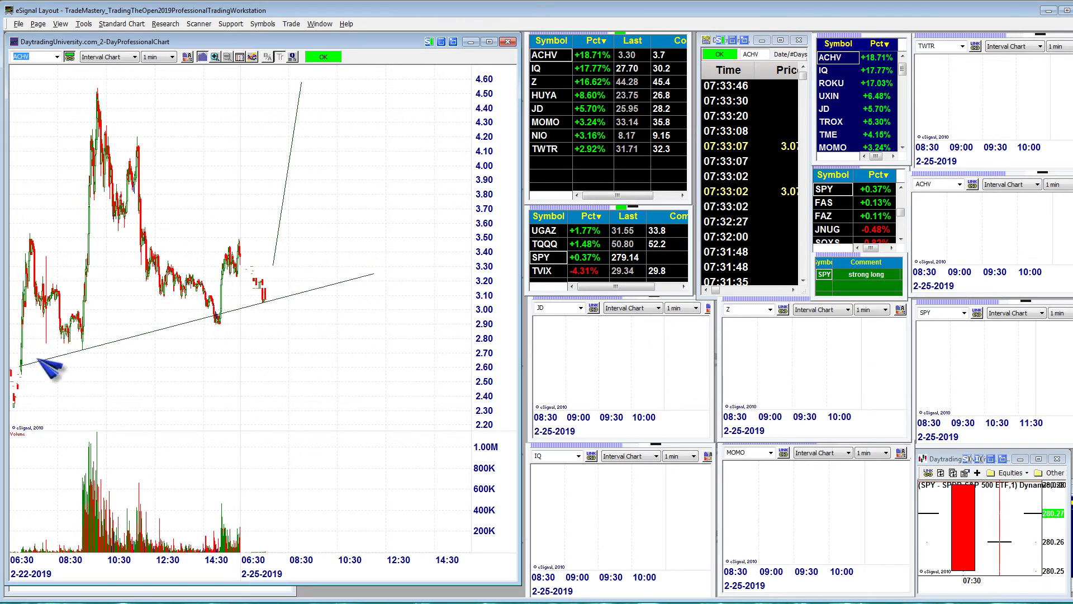
{"action": "right_click", "coordinate": [302, 303]}
{"action": "left_click", "coordinate": [312, 309]}
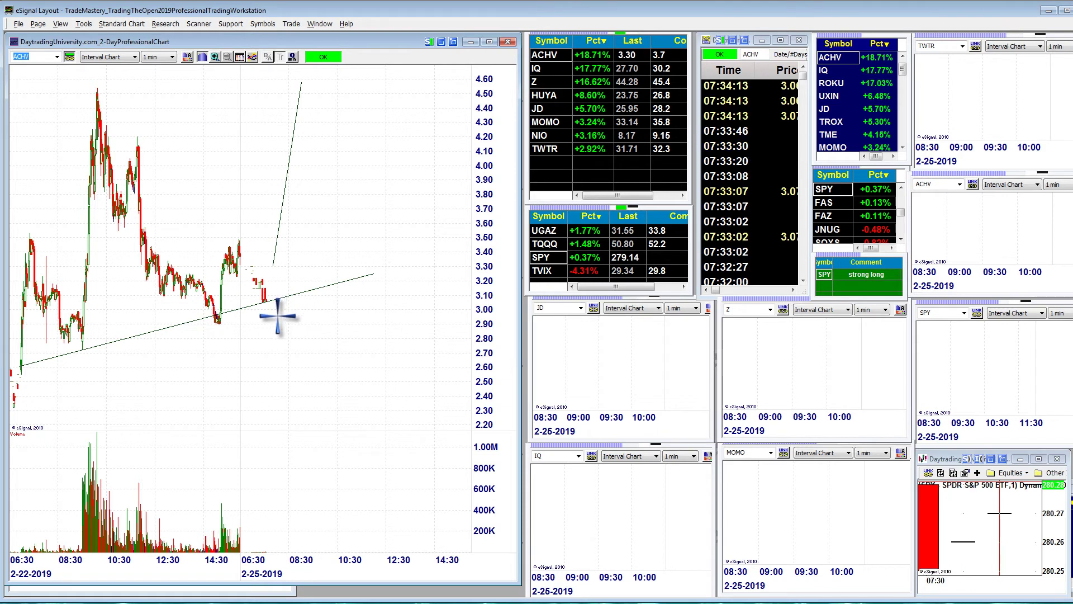
{"action": "left_click_drag", "start_coordinate": [278, 316], "coordinate": [294, 420]}
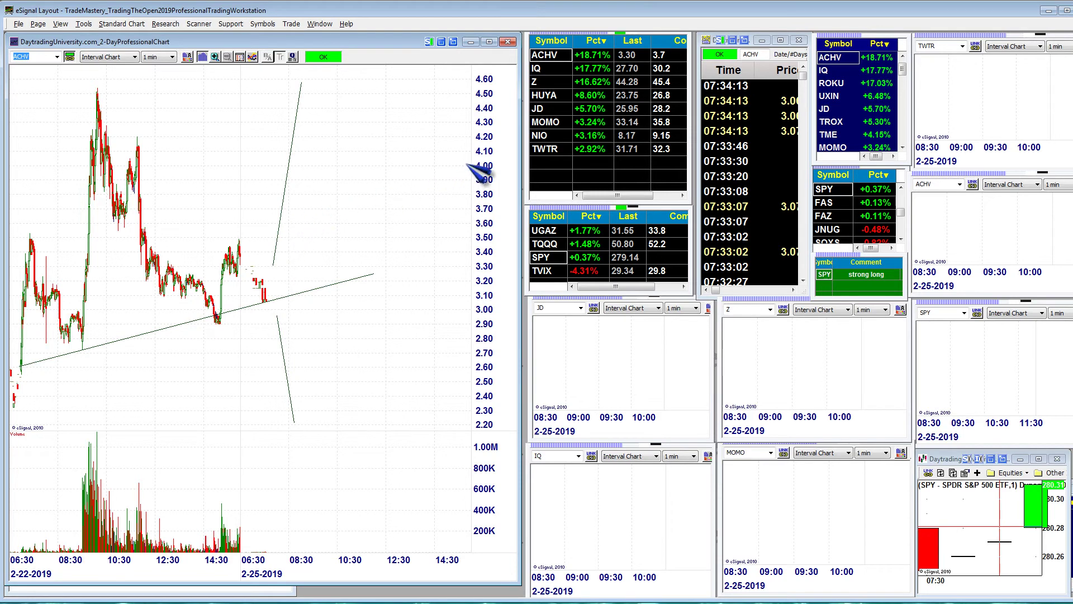
{"action": "left_click", "coordinate": [540, 232]}
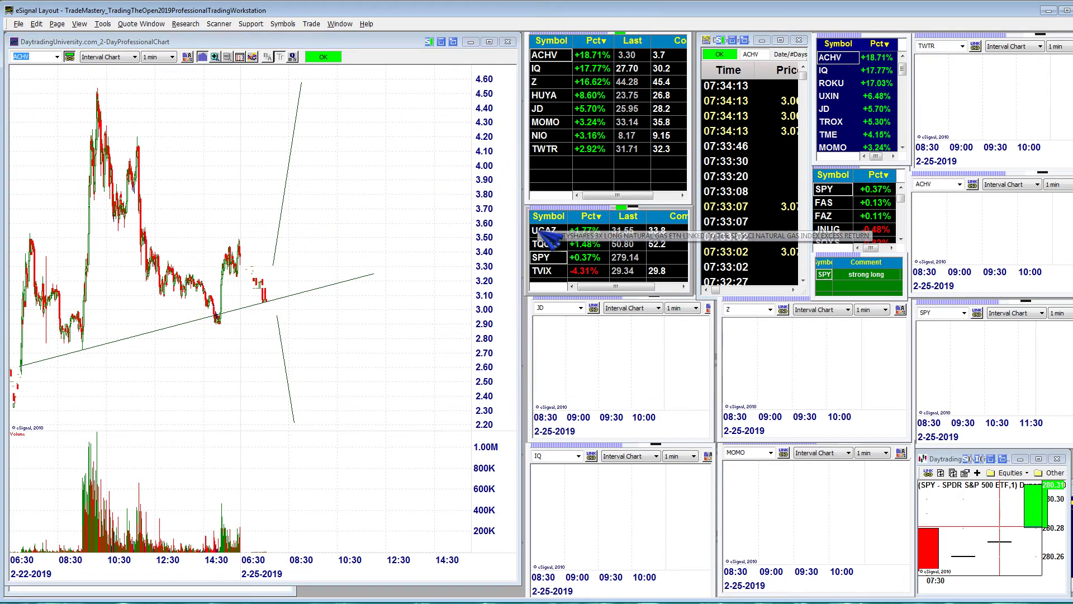
Check the UGAZ, TQQQ and Z charts, then move up the watchlist to IQ.
{"action": "left_click", "coordinate": [541, 233]}
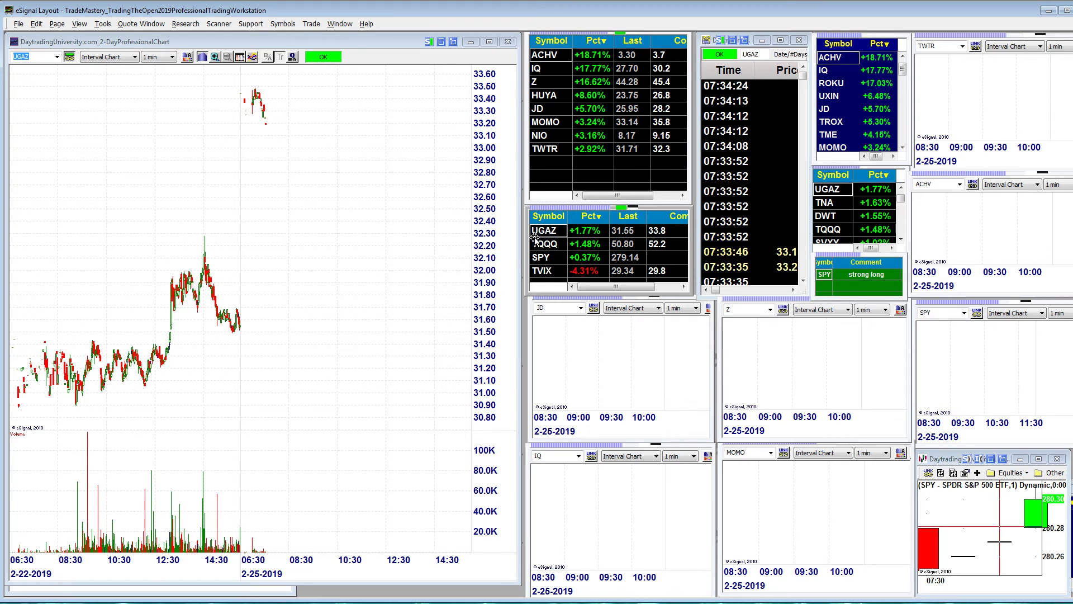
{"action": "left_click", "coordinate": [547, 249]}
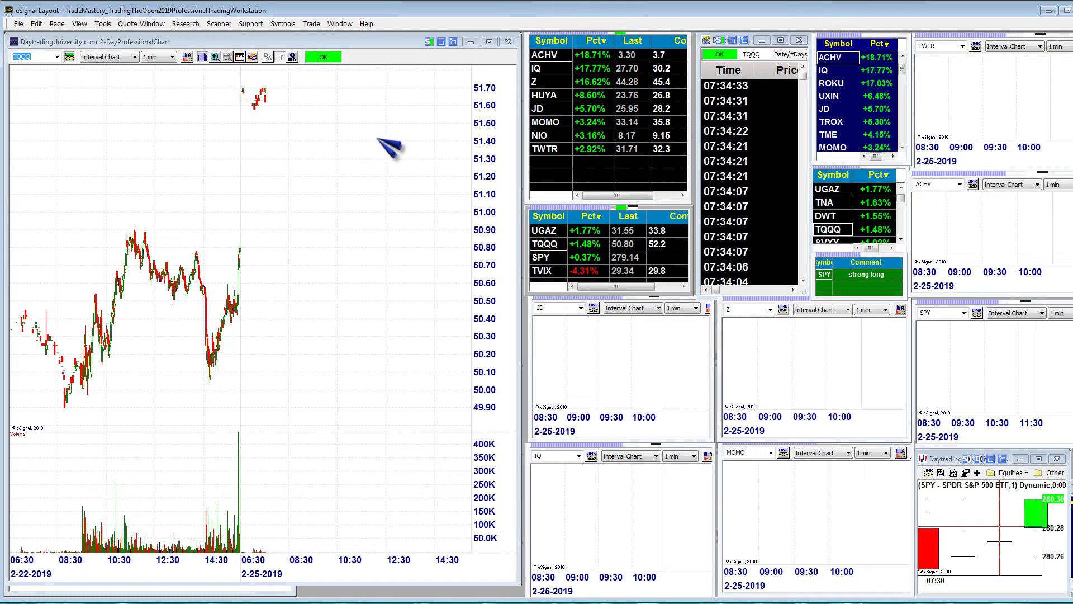
{"action": "left_click", "coordinate": [544, 84]}
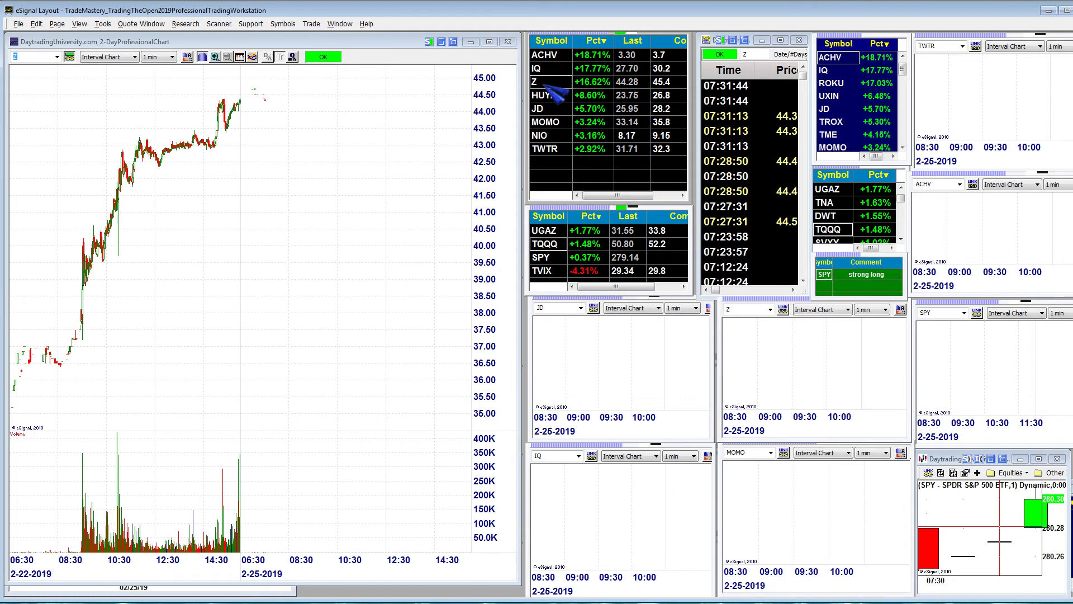
{"action": "key", "text": "Up"}
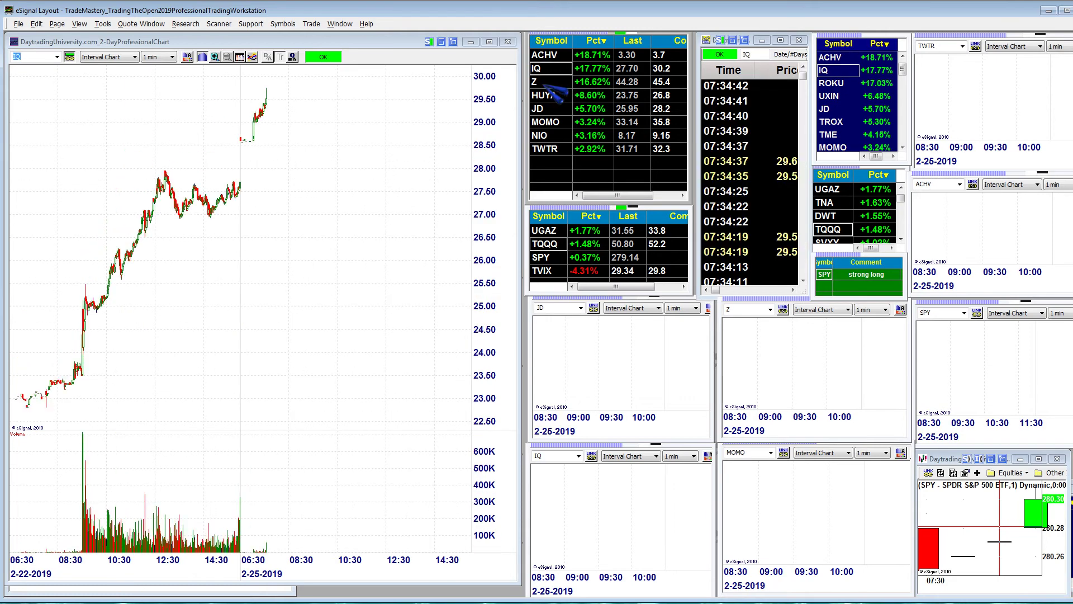